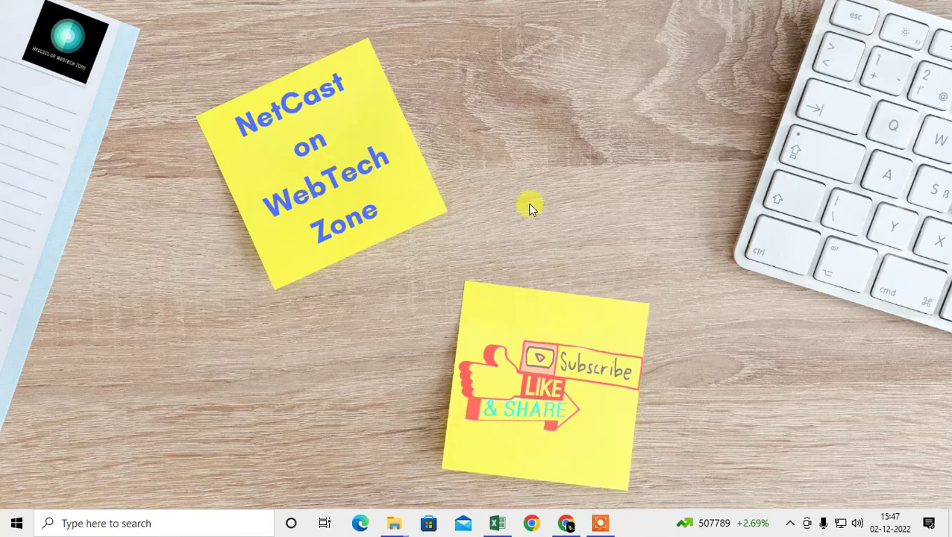
Refresh the Windows desktop, then bring up Chrome on a blank New Tab page.
right_click(338, 63)
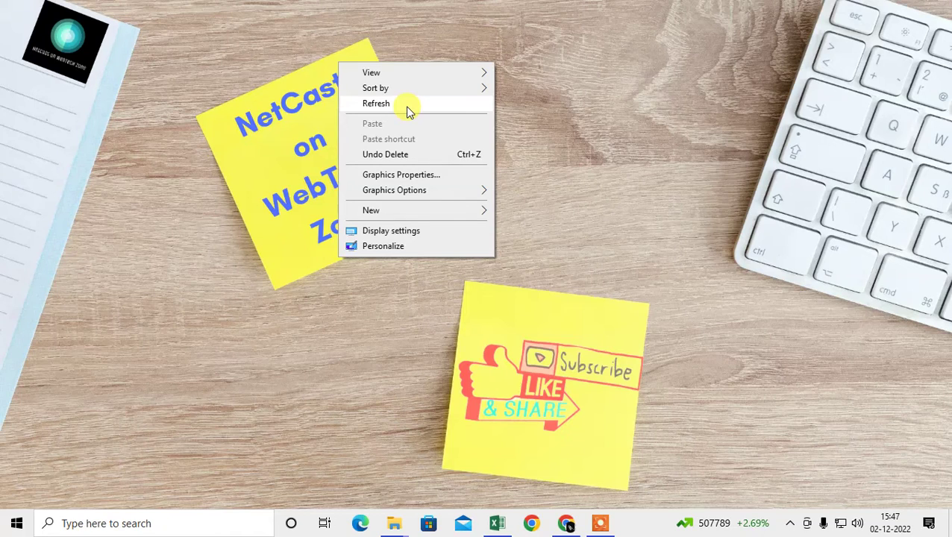
click(407, 106)
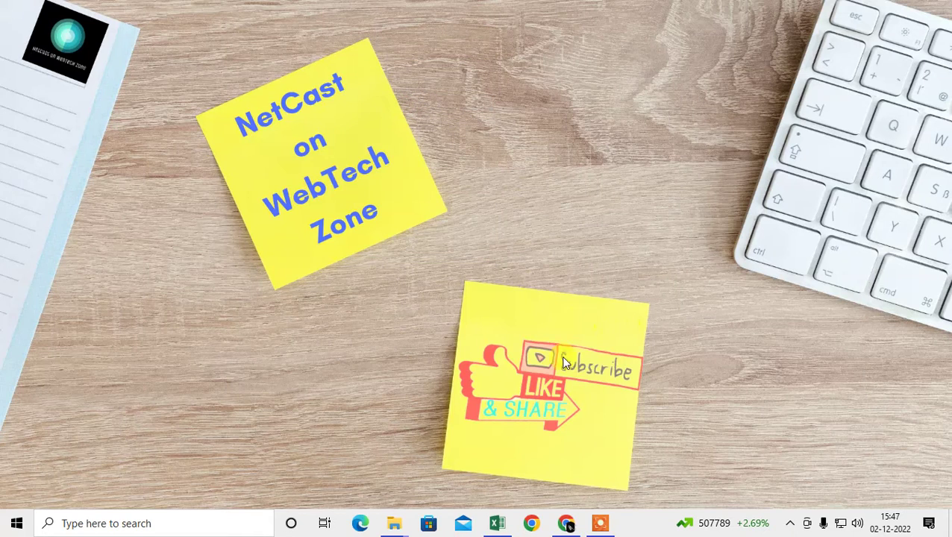
mouse_move(589, 531)
key(alt+Tab)
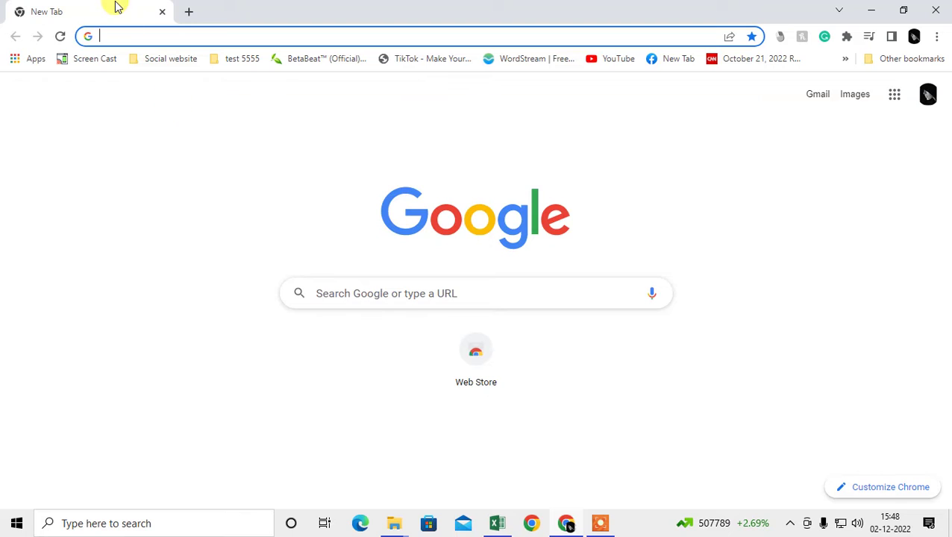
Go to Chrome Settings > Autofill and look through the Password Manager list.
click(938, 36)
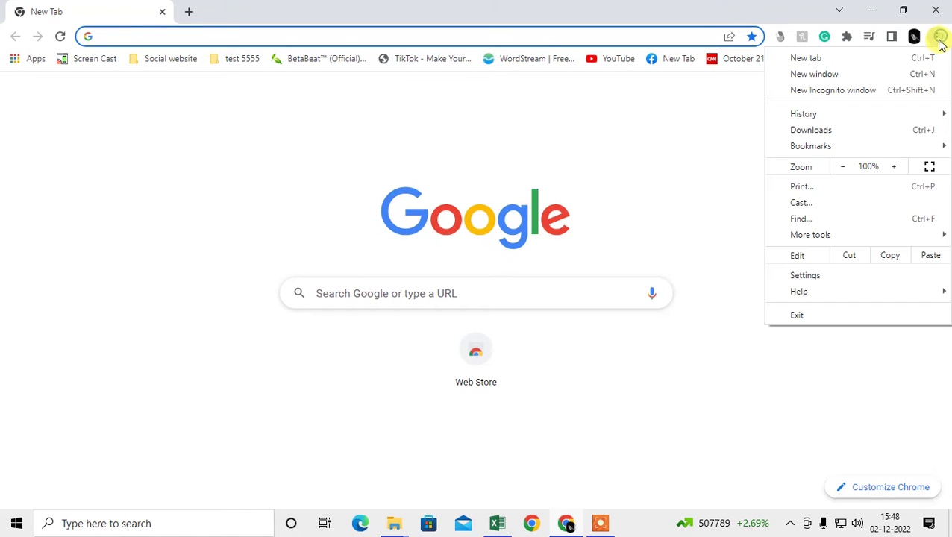
click(806, 276)
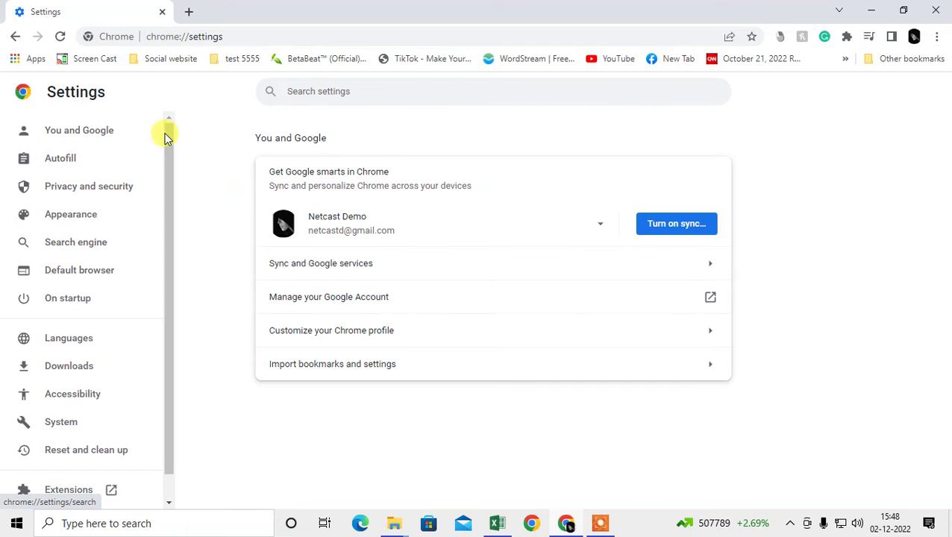
click(41, 164)
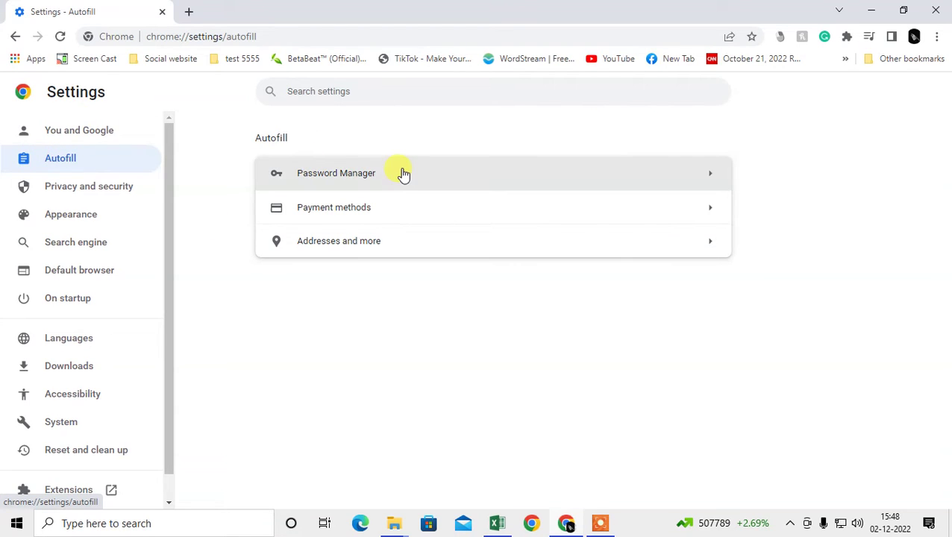
click(530, 183)
scroll(388, 470, down, 3)
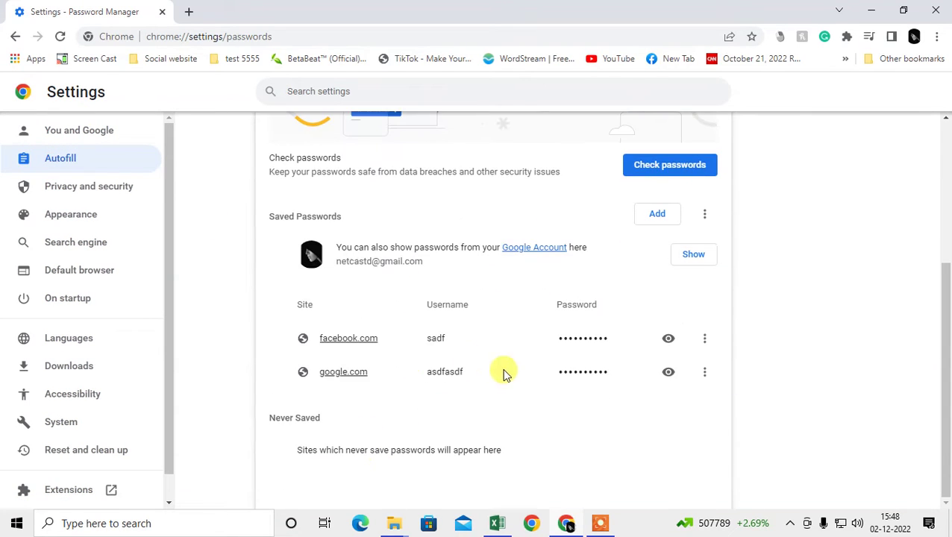
scroll(334, 319, up, 3)
click(274, 131)
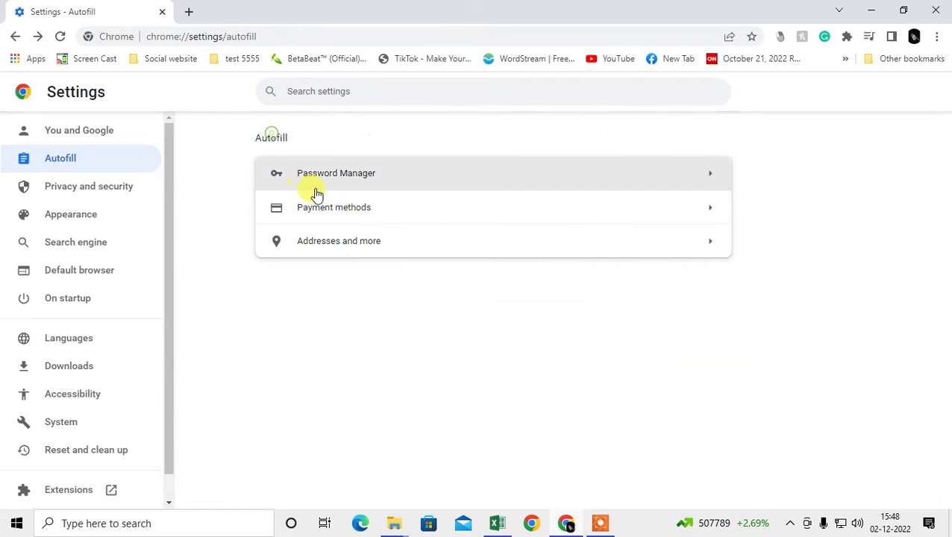
Review the saved card in Payment methods and the saved addresses, then return to Autofill.
click(384, 216)
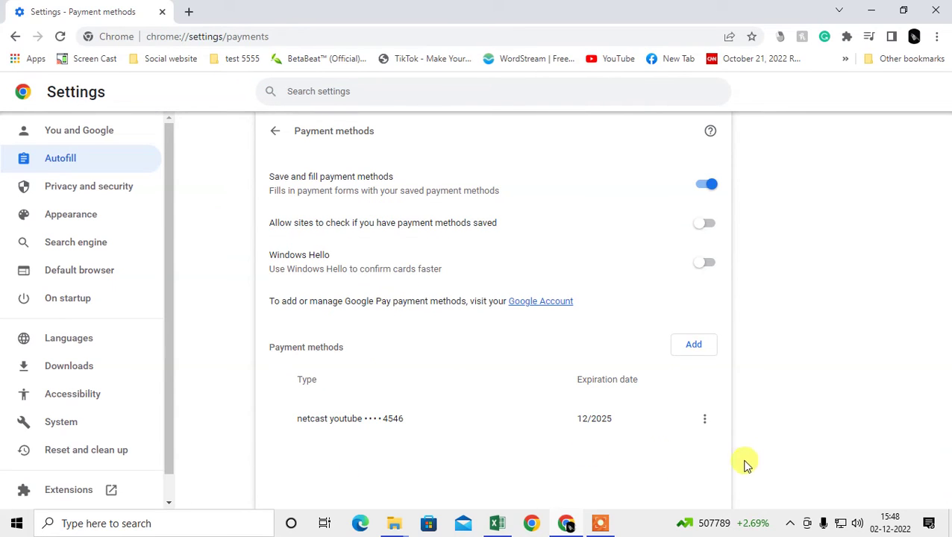
click(705, 422)
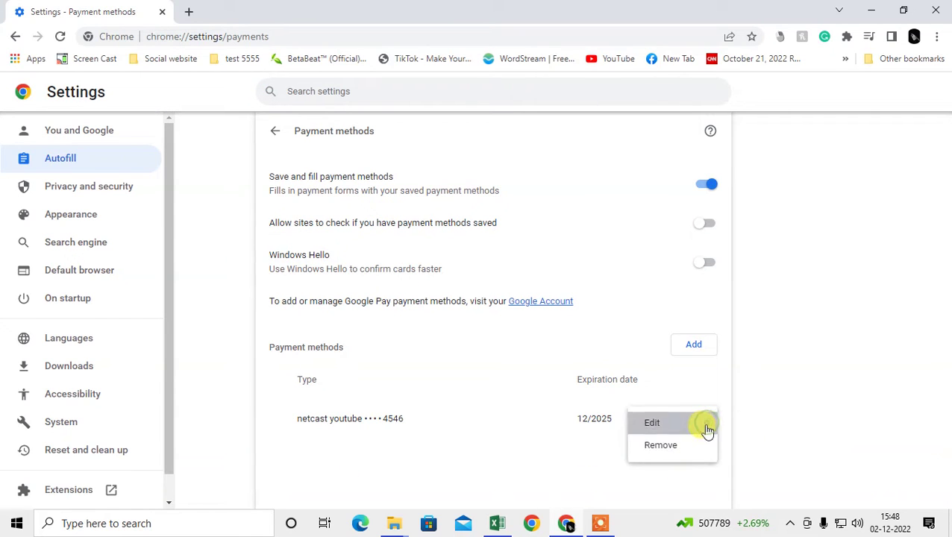
click(276, 134)
click(276, 133)
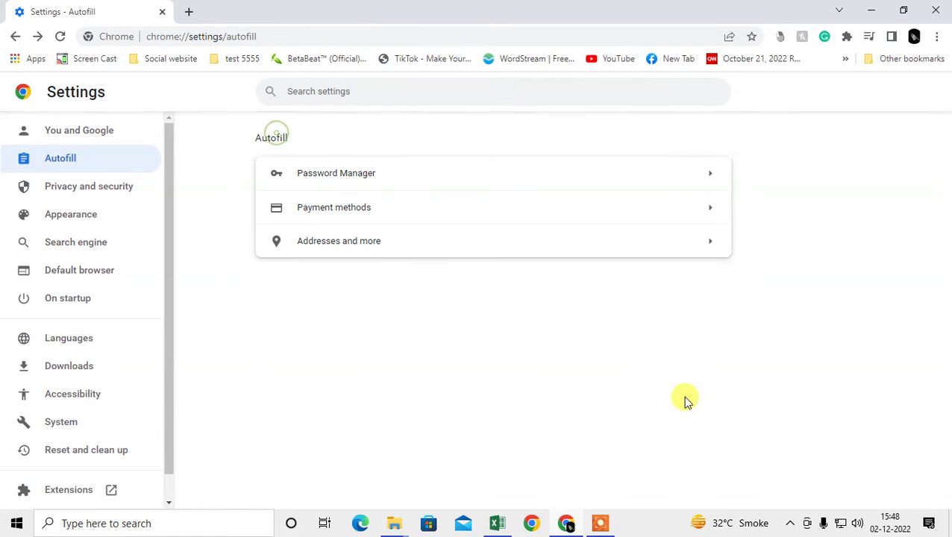
click(328, 242)
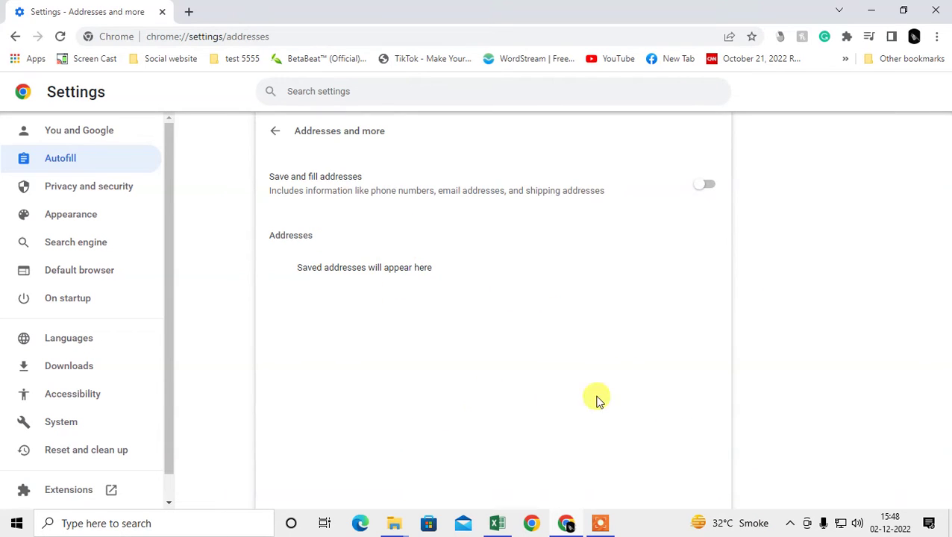
click(274, 132)
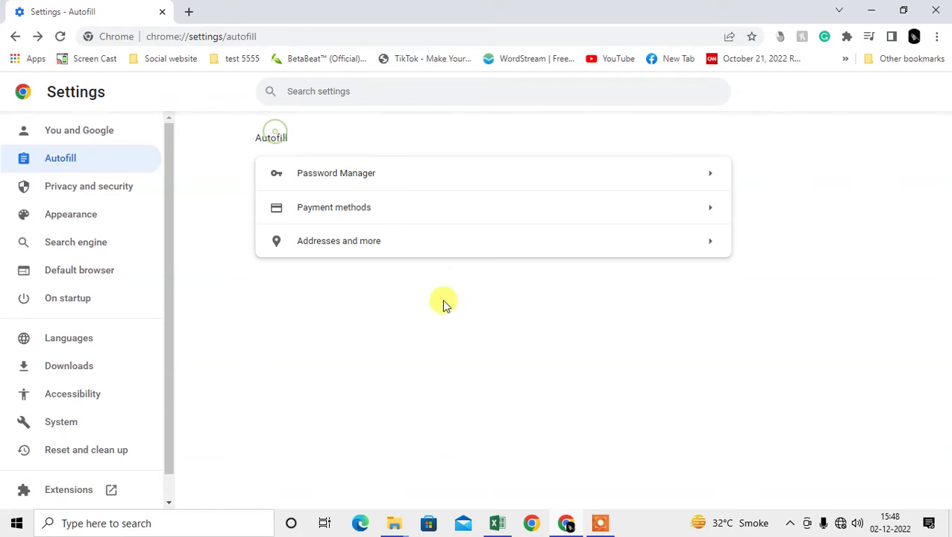
Reopen Password Manager and view the facebook.com password's options without removing it.
click(374, 184)
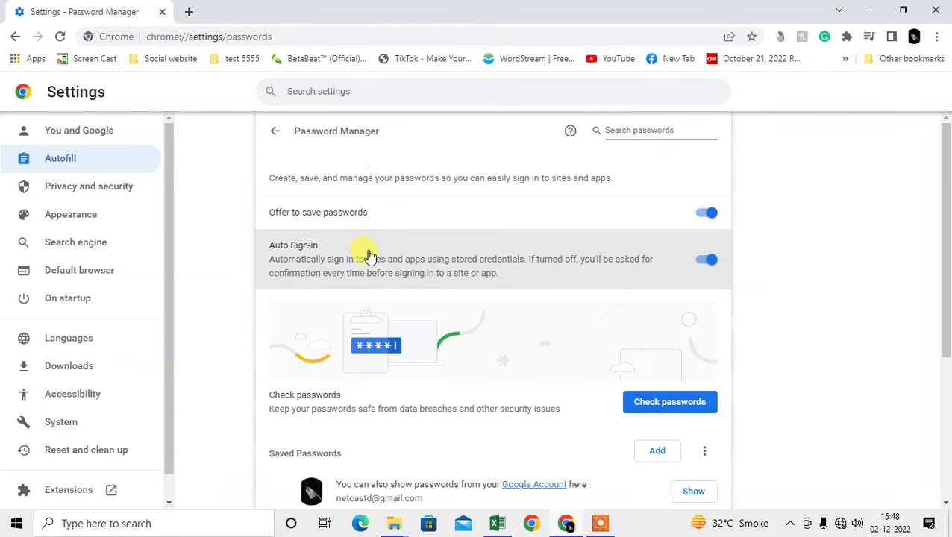
scroll(511, 314, down, 3)
click(704, 339)
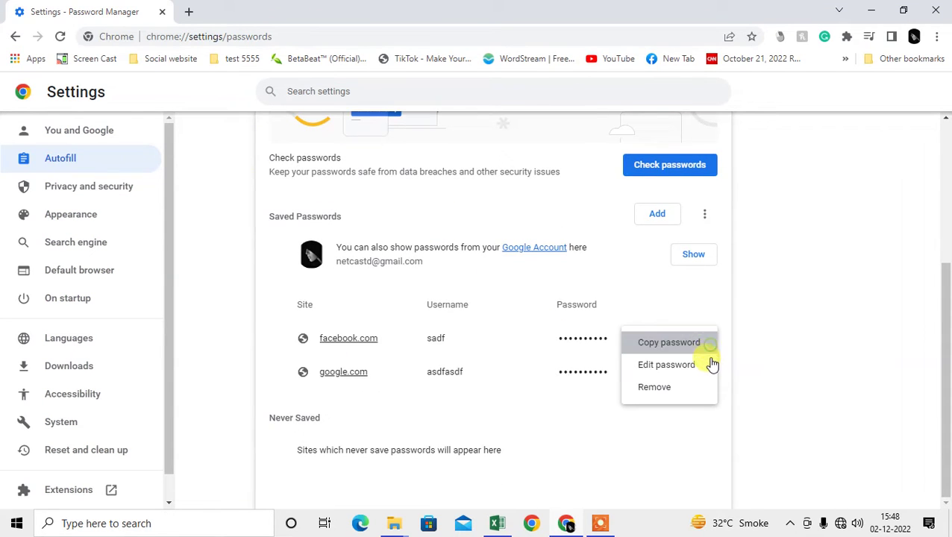
click(814, 337)
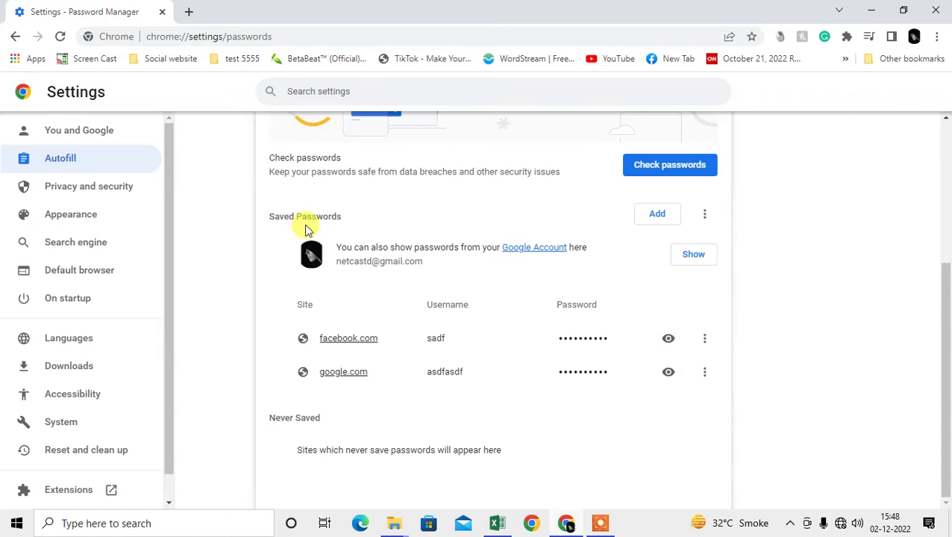
scroll(298, 224, up, 3)
click(276, 134)
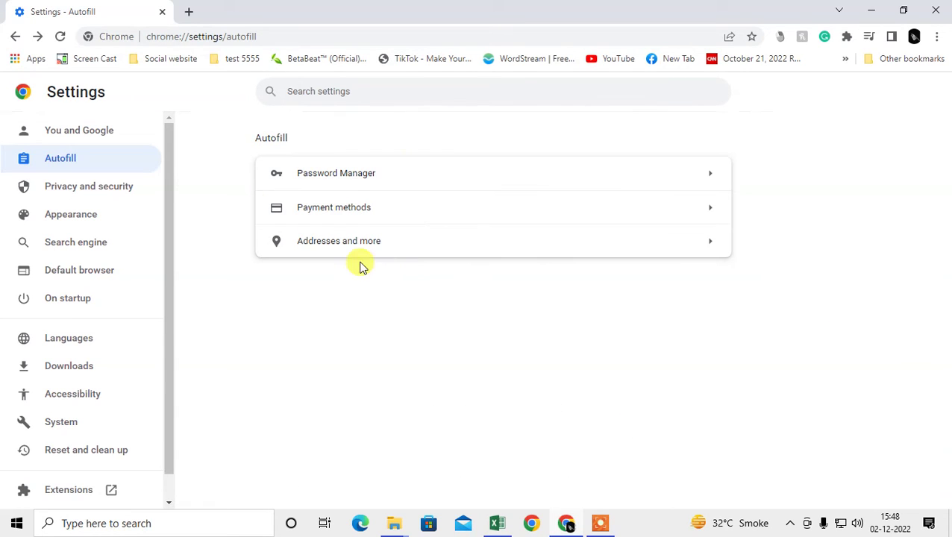
In a new tab's Settings, go to Privacy and security > Clear browsing data.
click(191, 6)
click(935, 36)
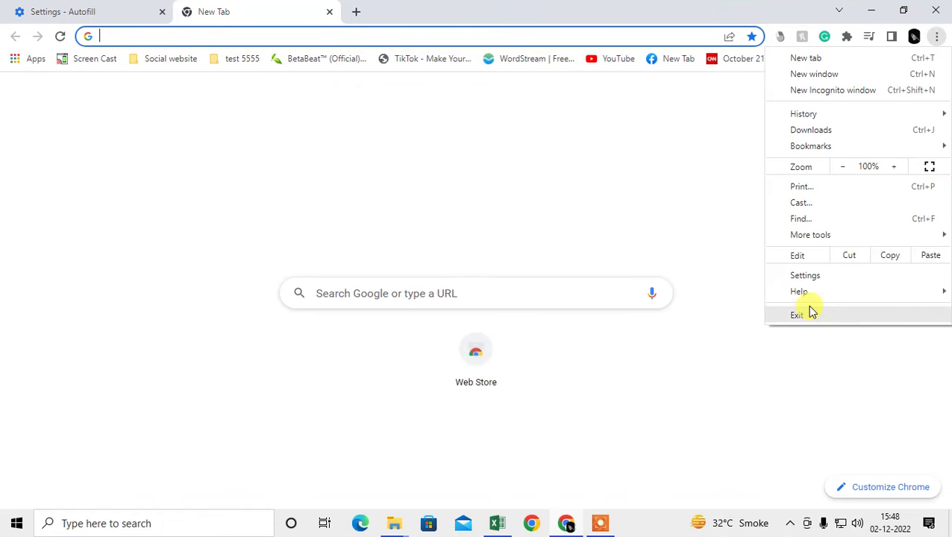
click(805, 277)
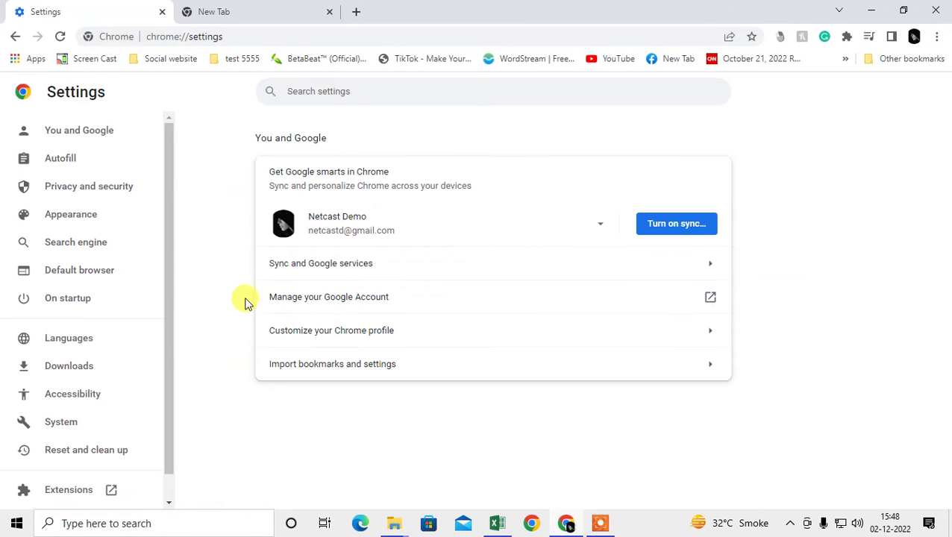
click(270, 6)
click(99, 15)
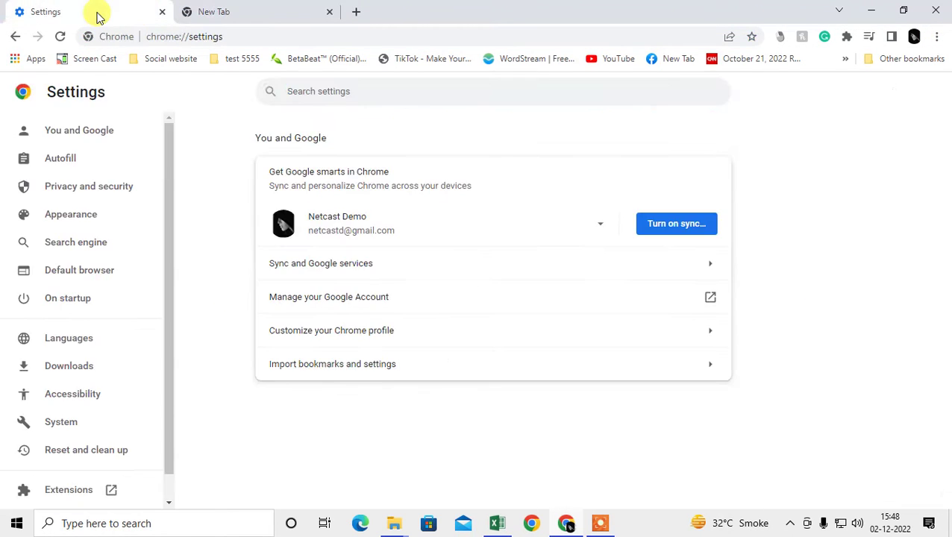
click(73, 187)
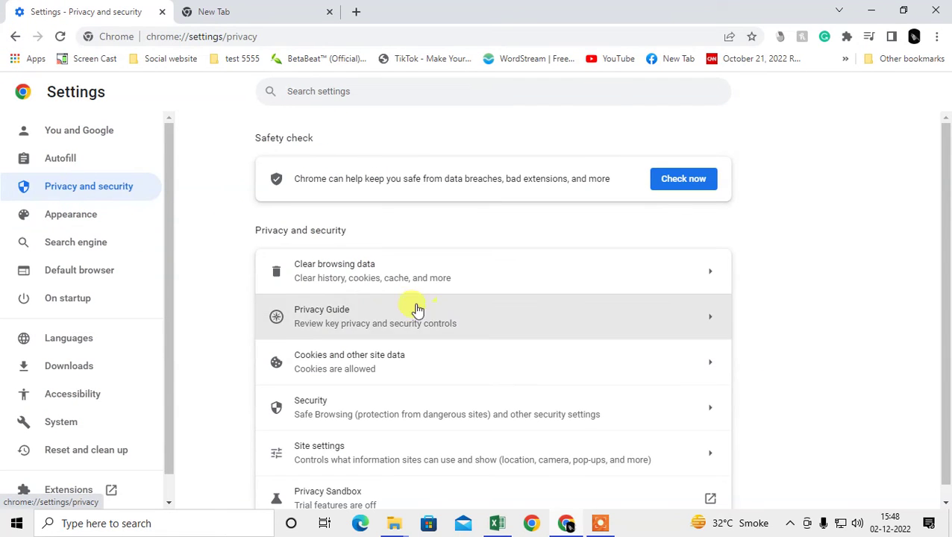
click(357, 282)
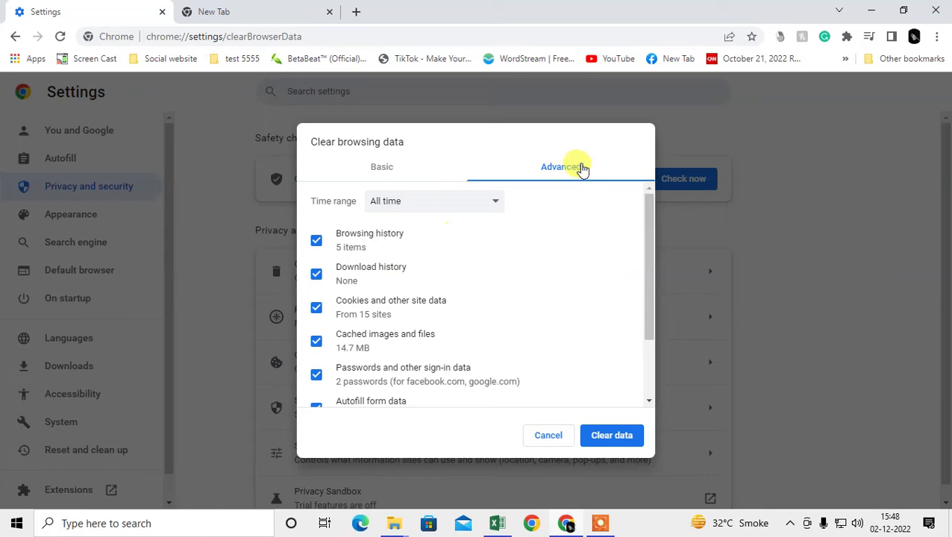
On the Advanced tab, uncheck every data type, from browsing history to hosted app data.
click(391, 166)
click(562, 172)
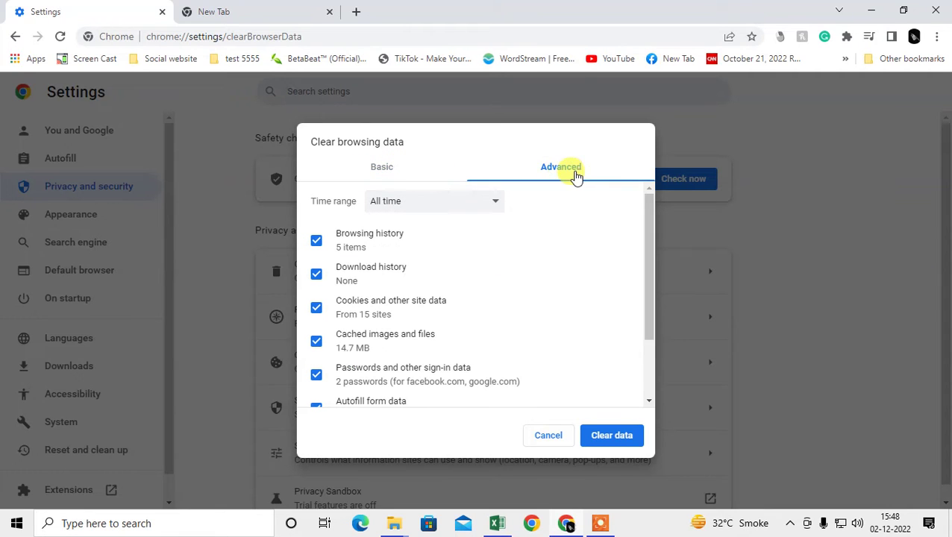
click(316, 240)
click(316, 275)
click(316, 308)
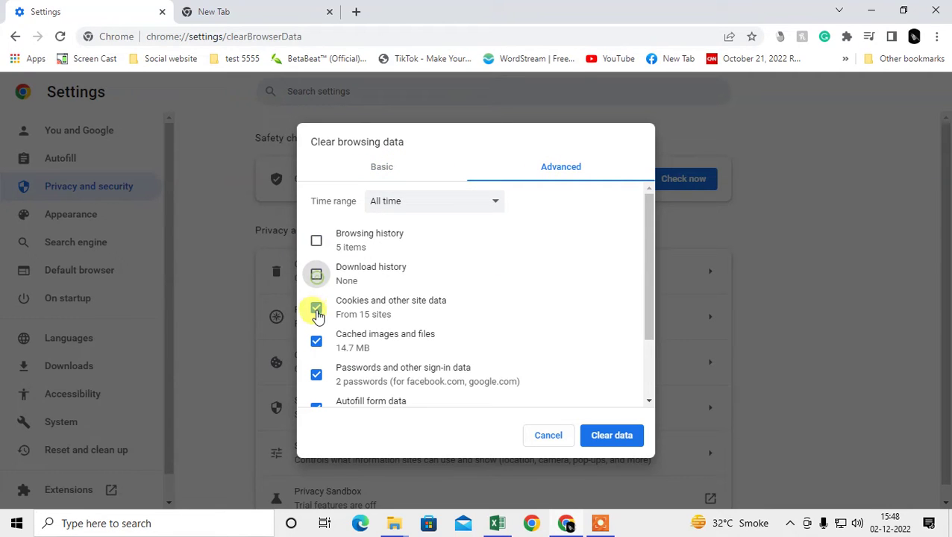
scroll(316, 314, down, 1)
click(316, 272)
click(316, 307)
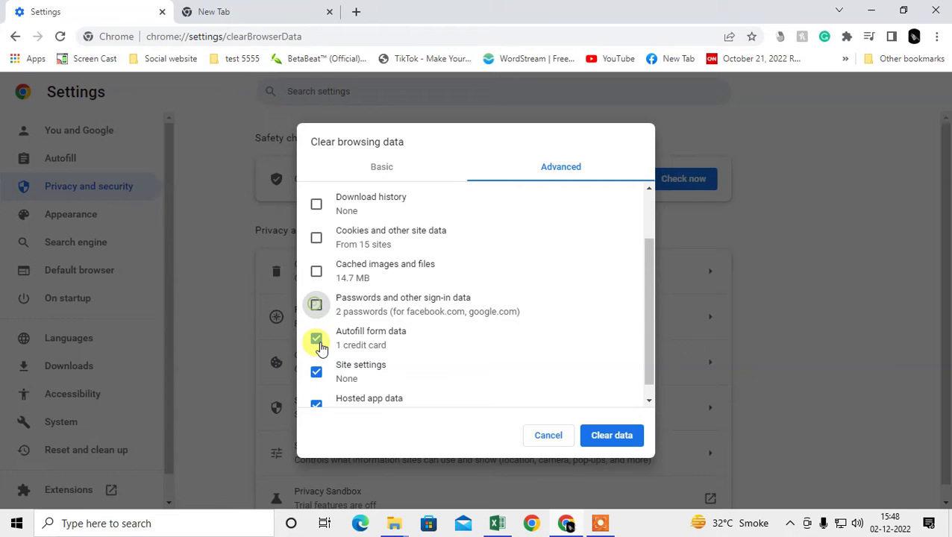
click(316, 340)
click(317, 373)
scroll(486, 350, down, 1)
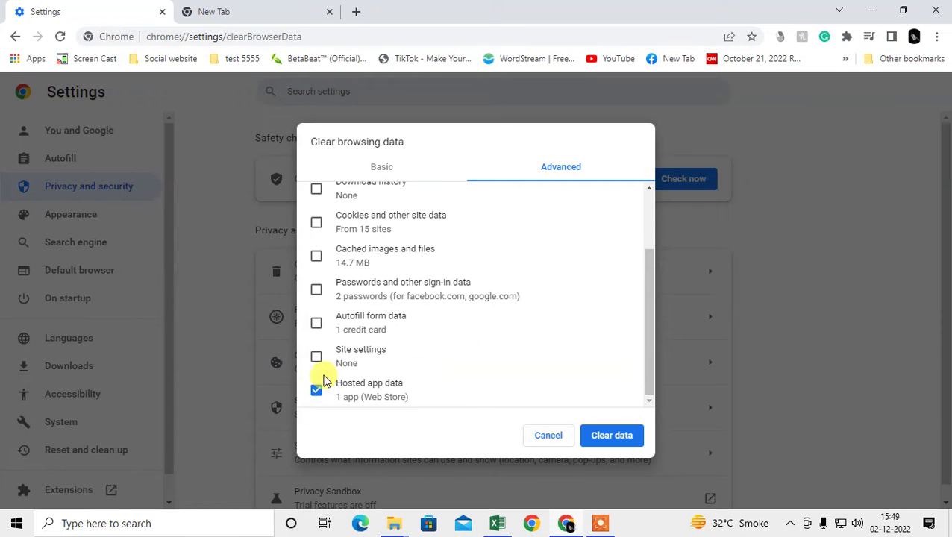
click(316, 388)
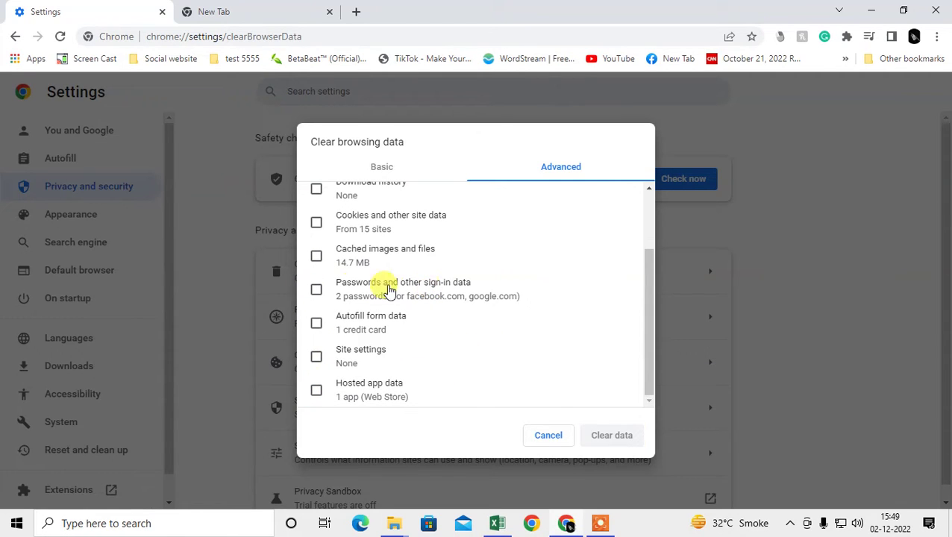
Check Passwords and Autofill form data, set the time range to All time, then cancel.
click(316, 289)
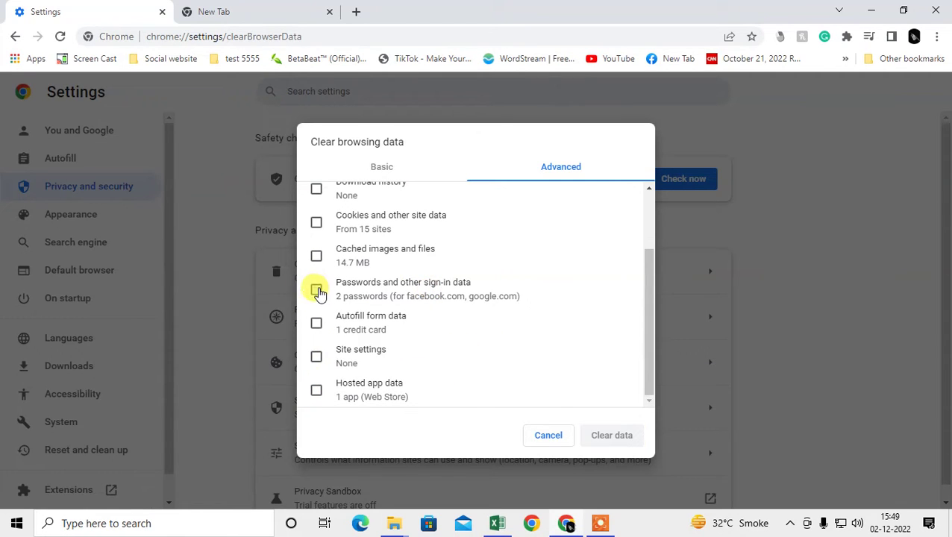
click(317, 323)
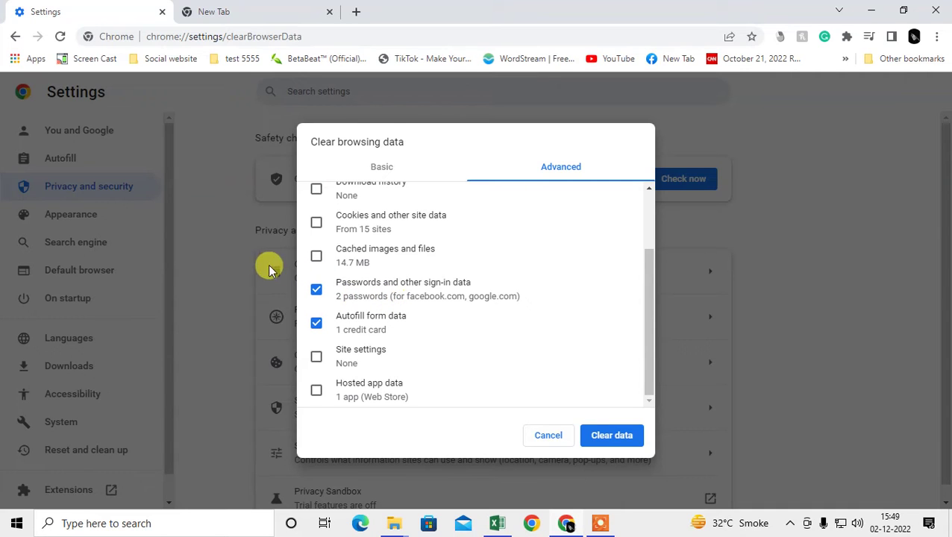
scroll(435, 283, up, 2)
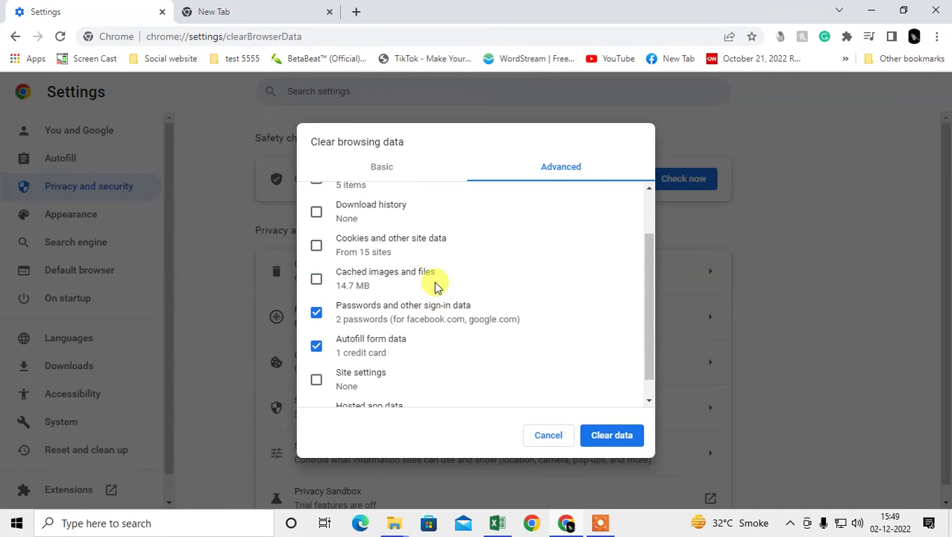
click(419, 204)
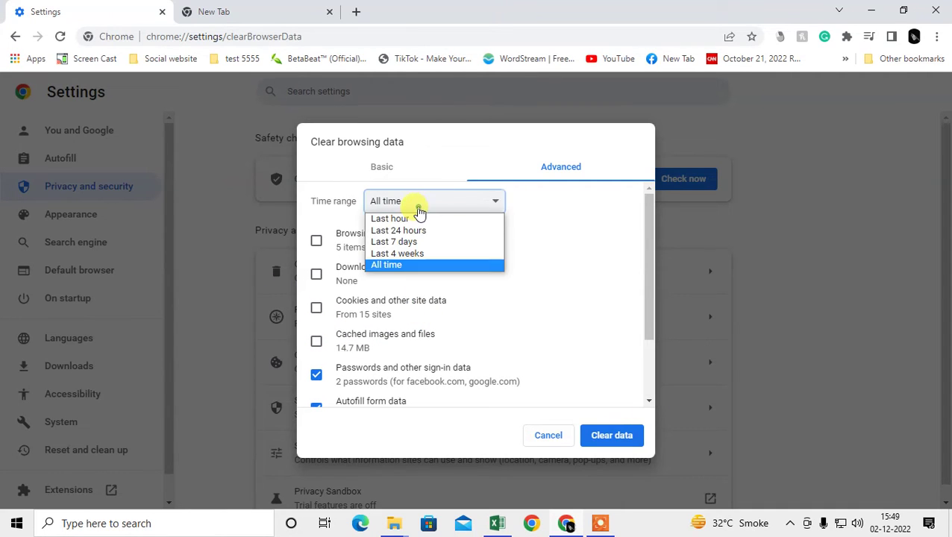
click(395, 267)
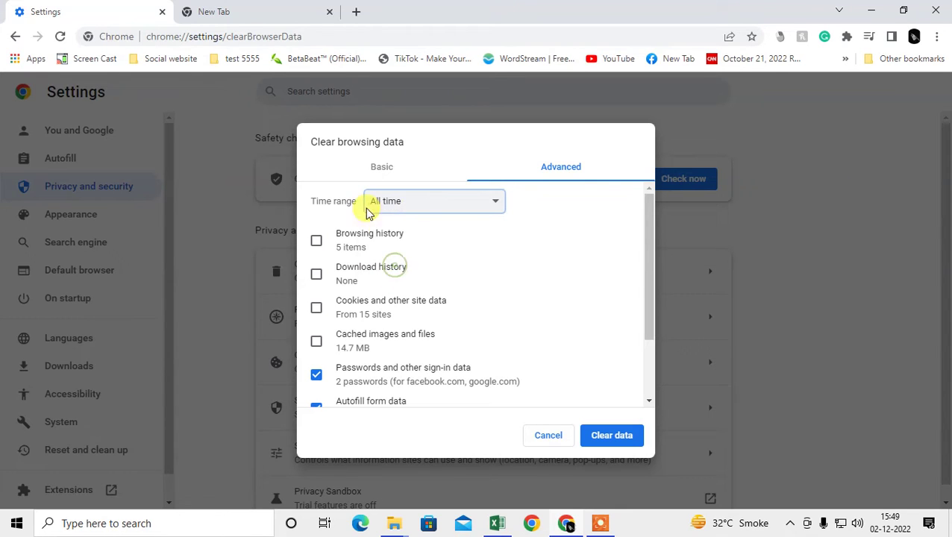
scroll(567, 362, down, 2)
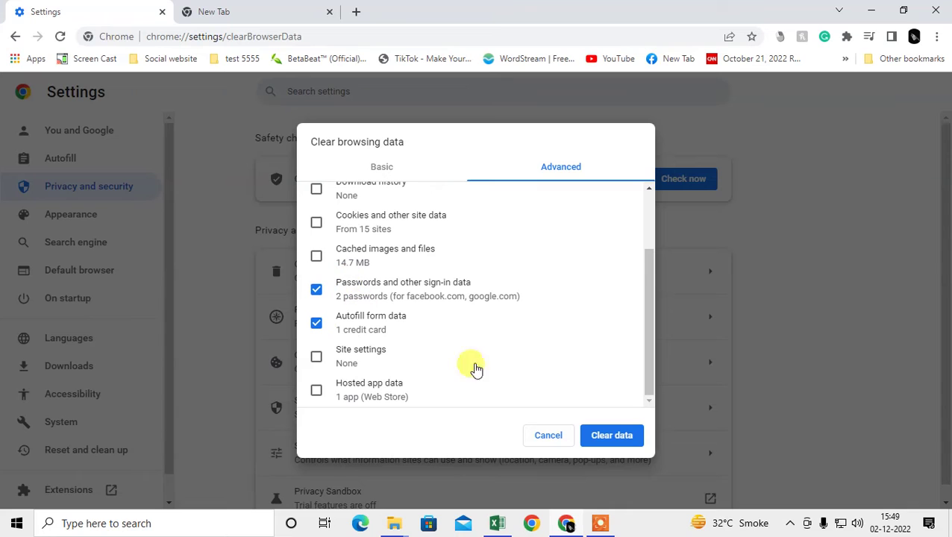
click(549, 435)
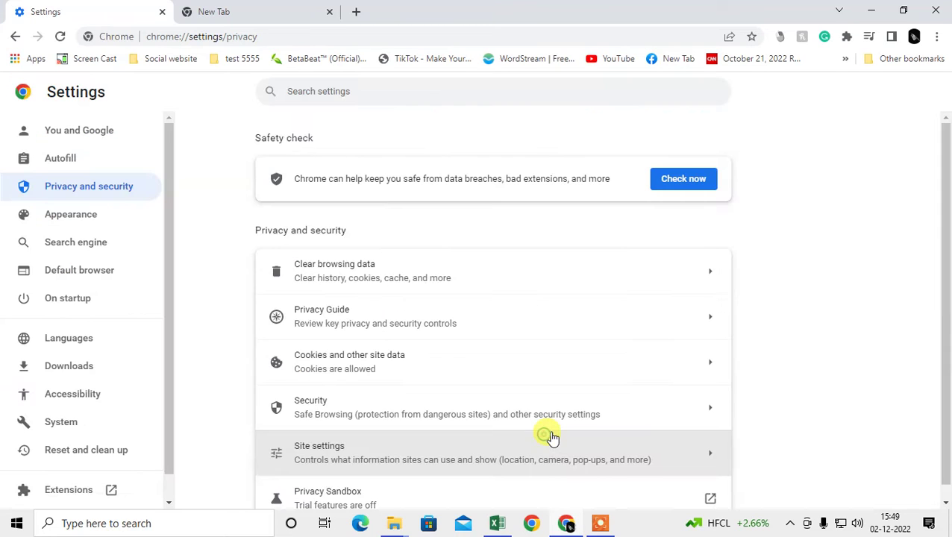
Close the old tabs, leaving a fresh new tab.
click(274, 9)
click(330, 12)
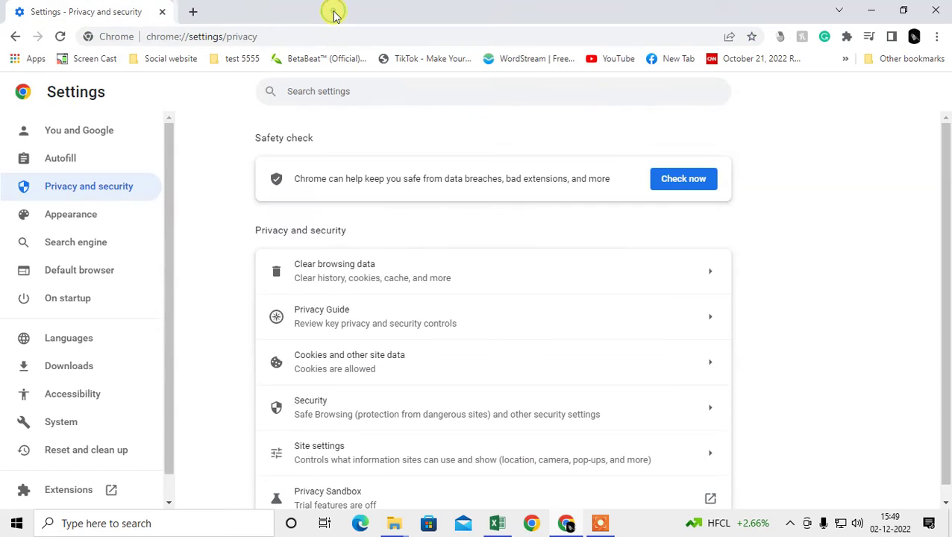
click(189, 11)
click(162, 11)
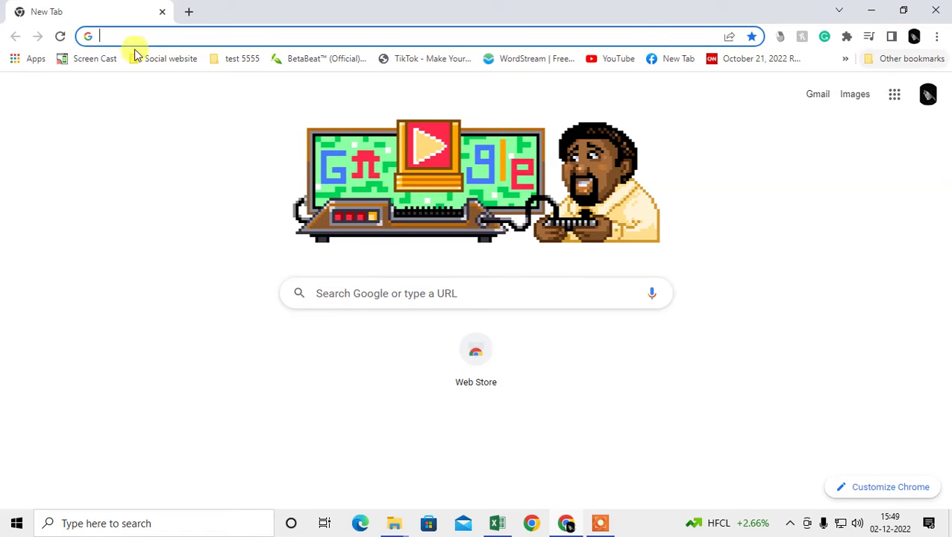
click(927, 97)
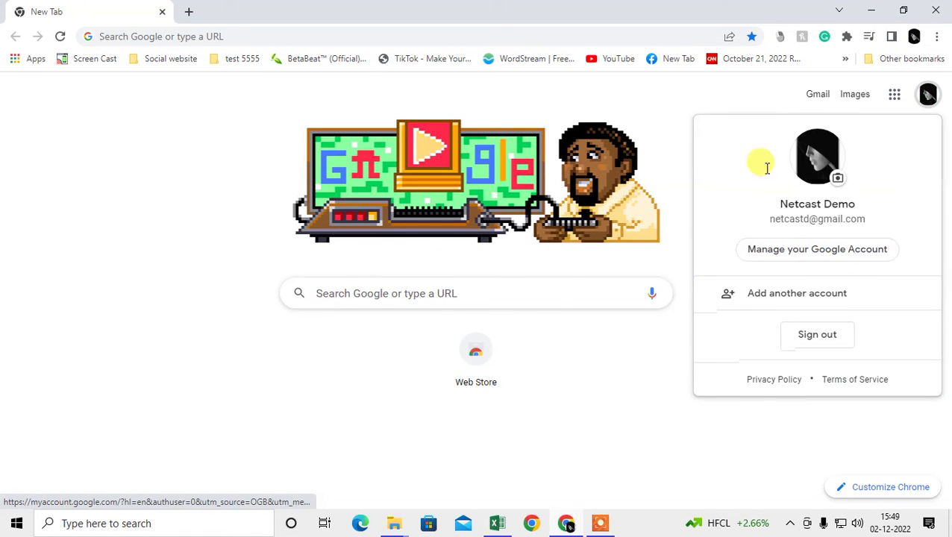
click(754, 100)
Go to Settings > Autofill > Password Manager and follow the Google Account password manager link.
click(937, 36)
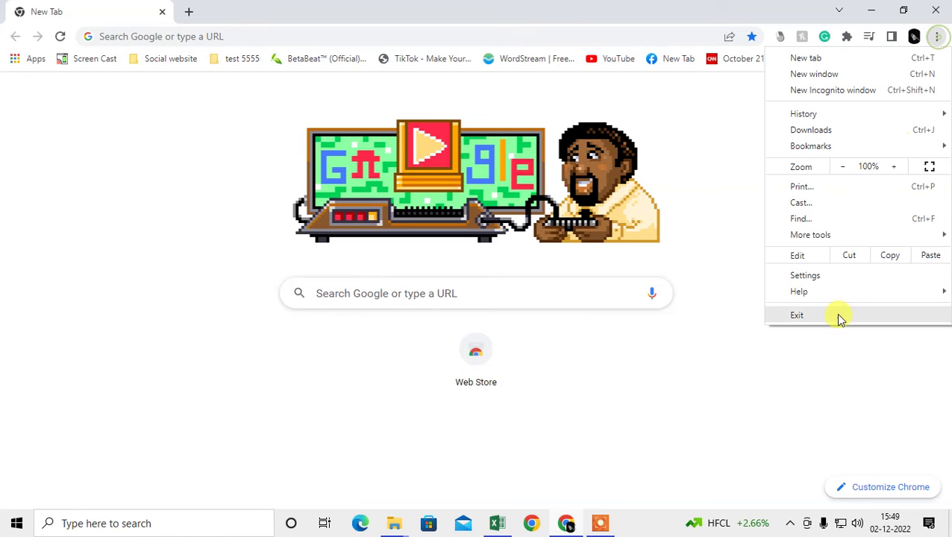
click(813, 275)
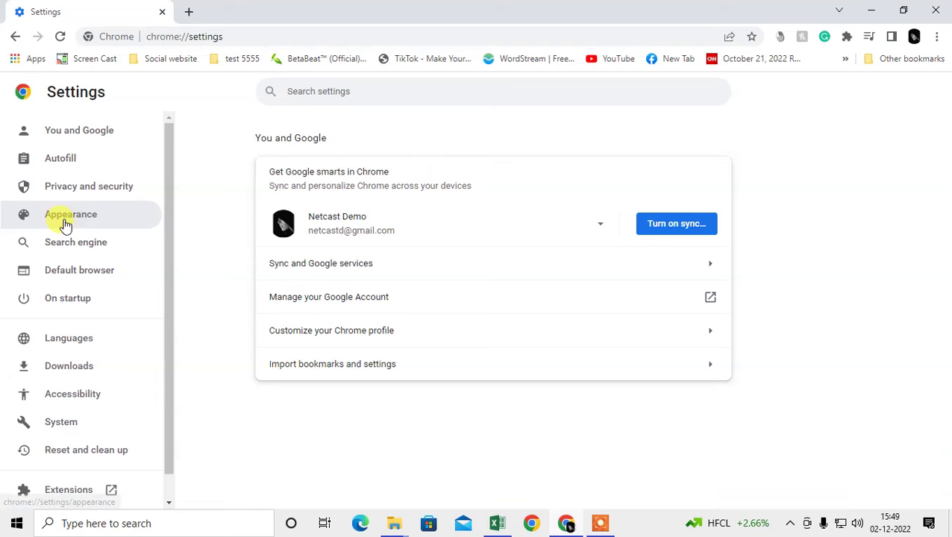
click(60, 158)
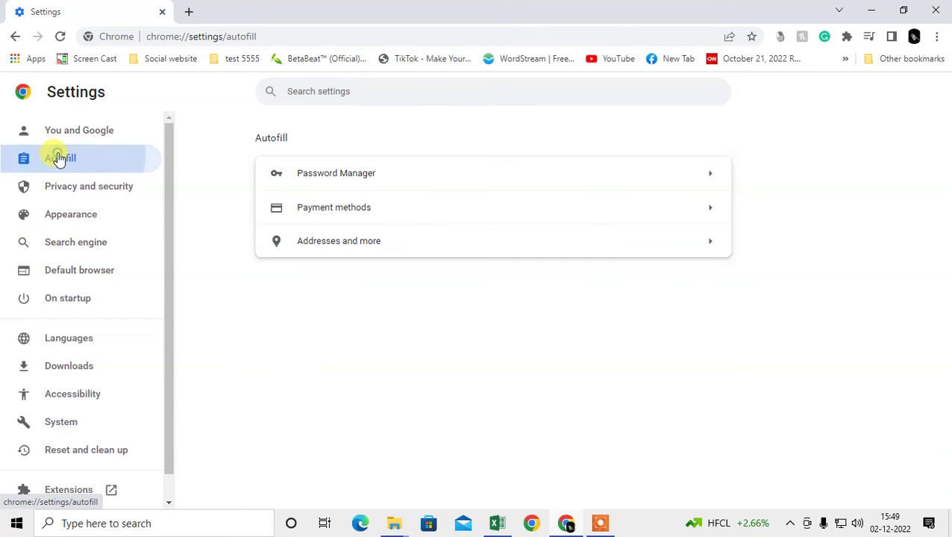
click(480, 174)
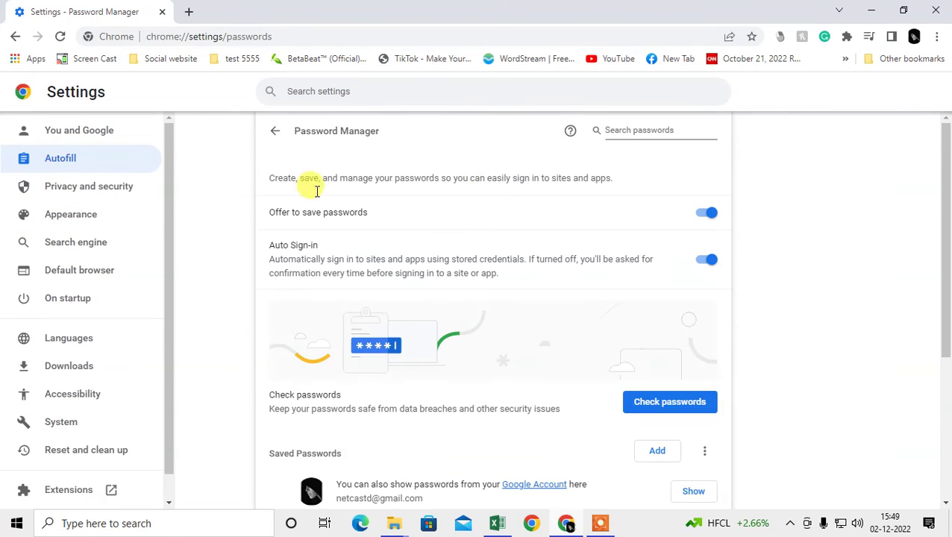
scroll(313, 187, down, 2)
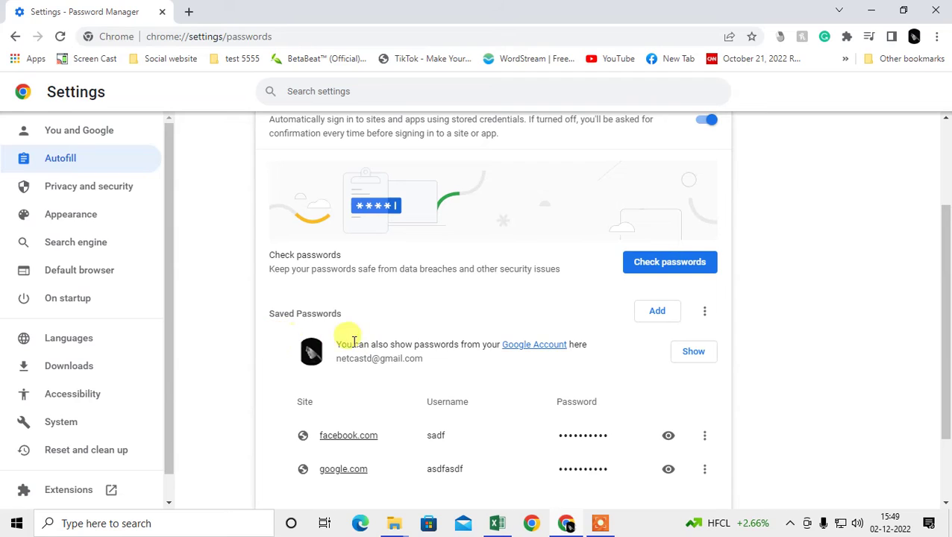
click(531, 349)
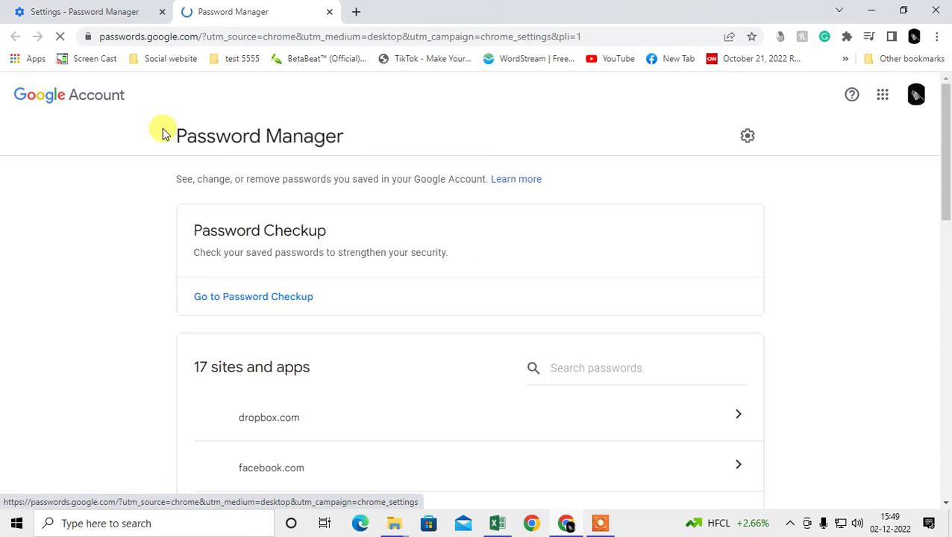
Scroll through the 17 saved sites and apps and open the dropbox.com entry.
drag(176, 123, 393, 127)
scroll(497, 289, down, 3)
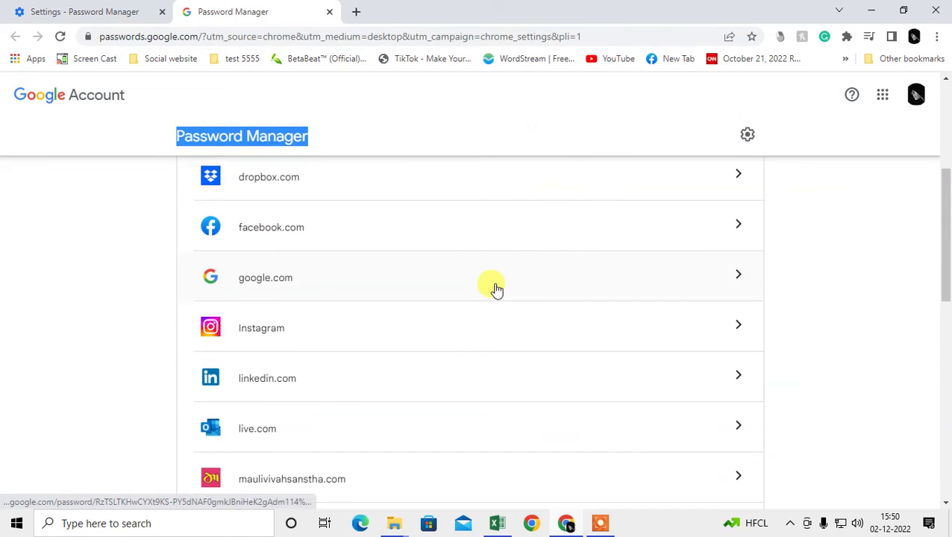
scroll(496, 288, down, 3)
scroll(442, 355, down, 2)
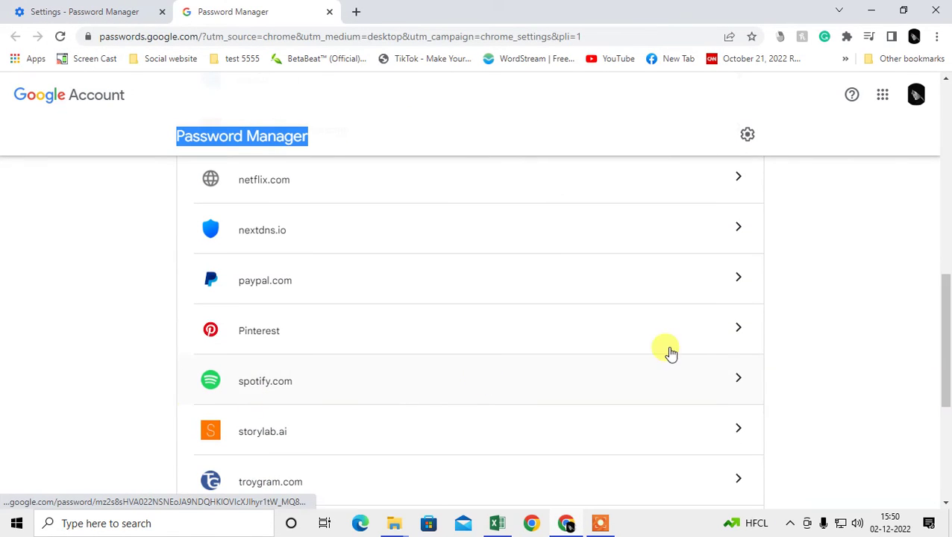
scroll(744, 355, down, 2)
scroll(742, 353, up, 6)
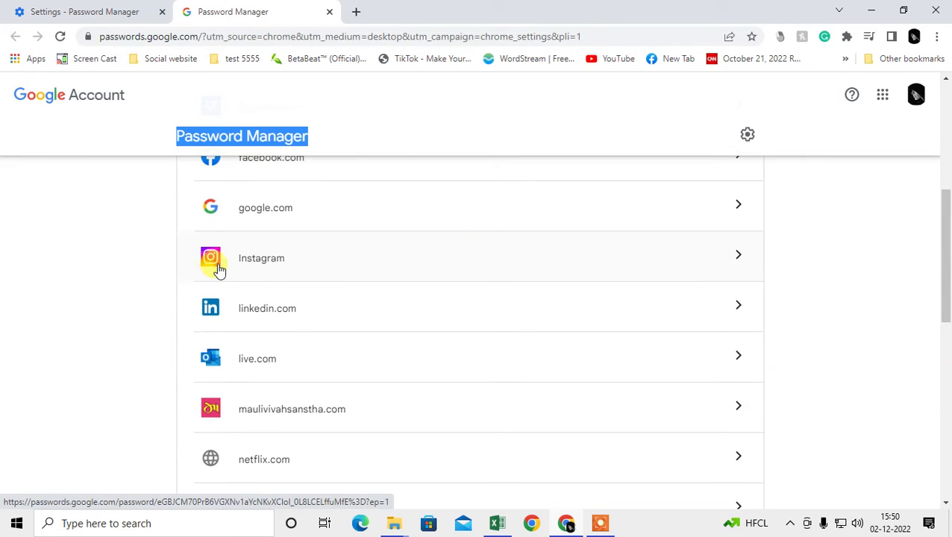
scroll(399, 285, up, 3)
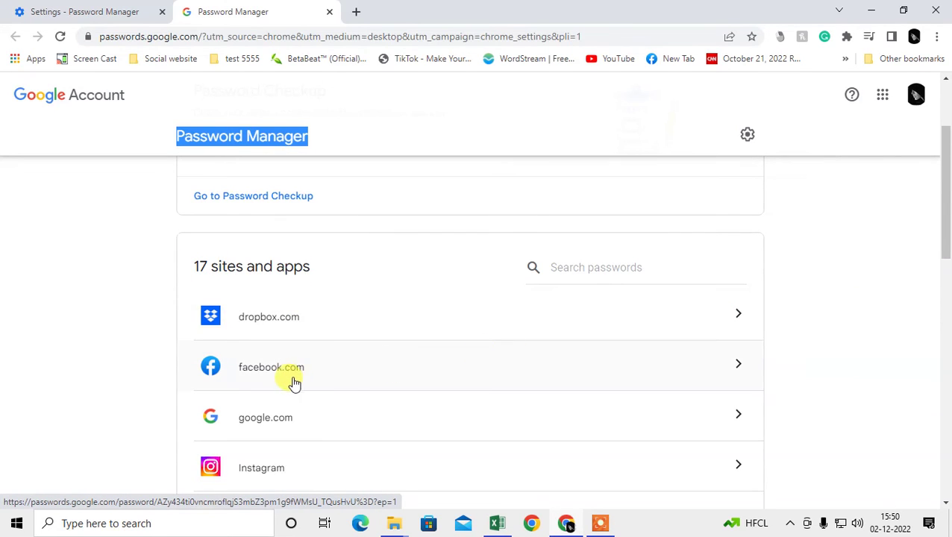
click(318, 325)
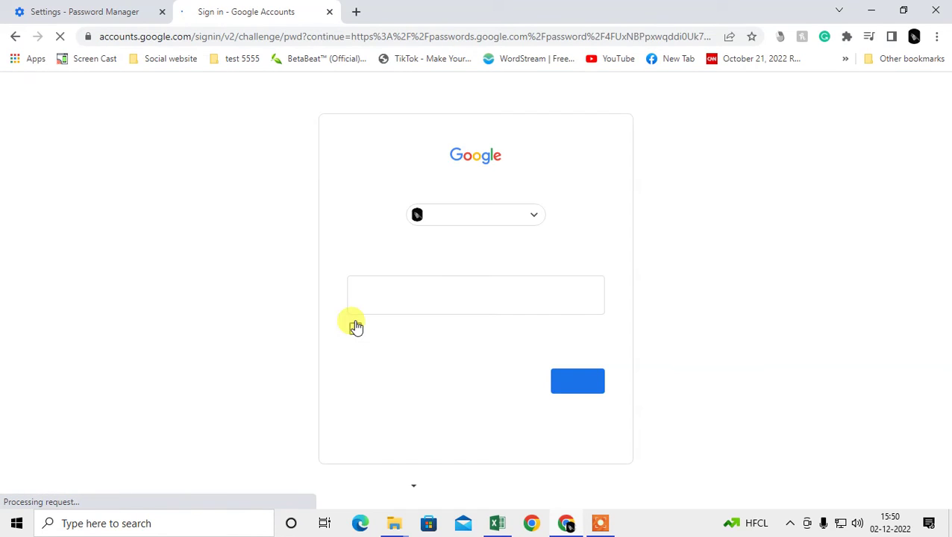
Verify identity with the account password, view the dropbox.com entry, then go back to the list.
click(404, 291)
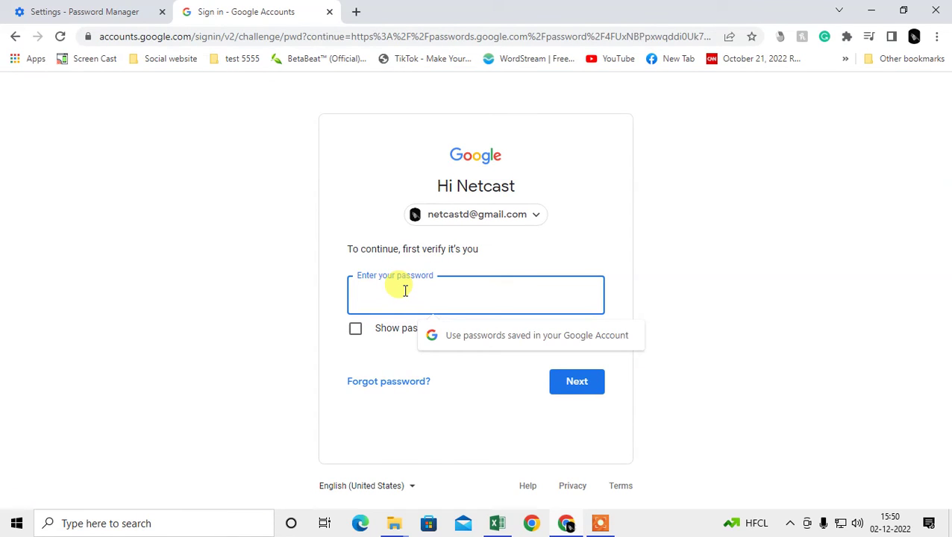
text(••)
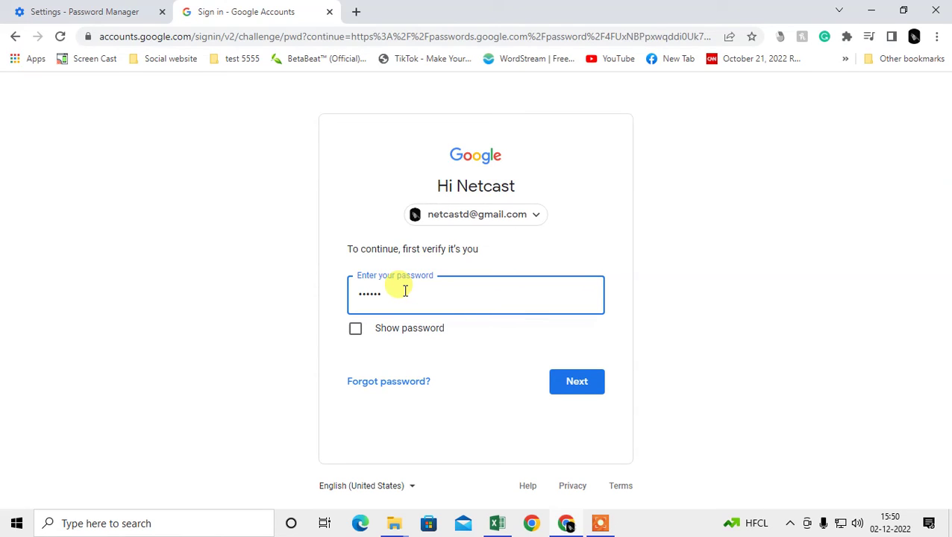
click(578, 380)
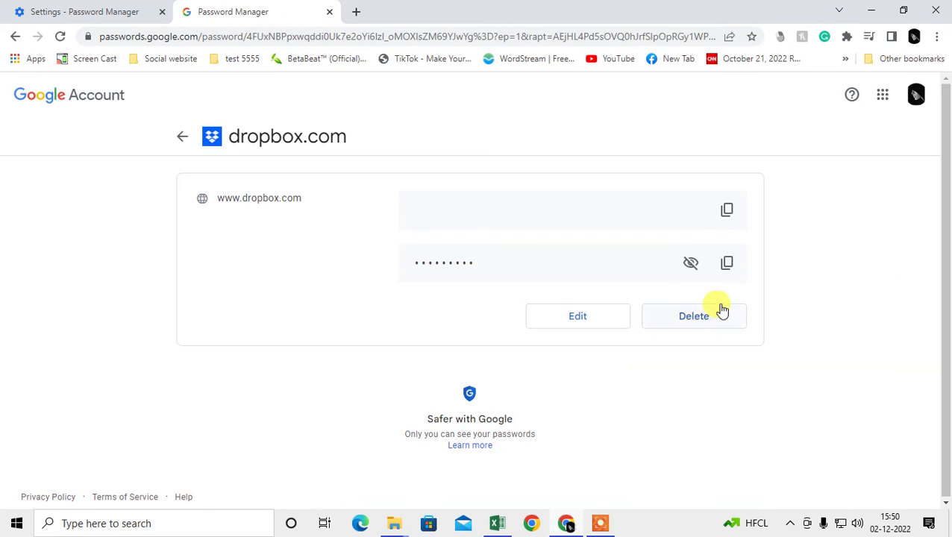
click(172, 136)
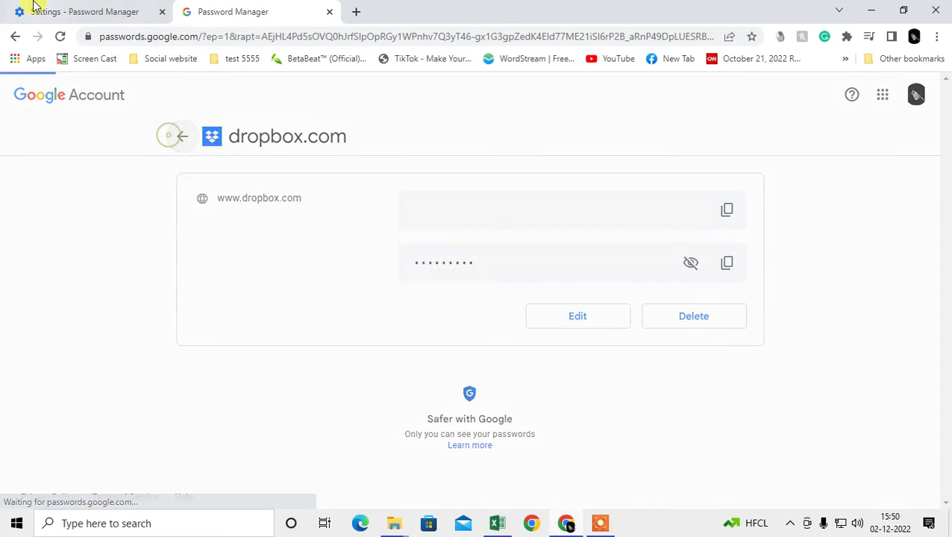
Return to the Chrome Settings tab's Autofill page.
click(45, 11)
scroll(514, 363, down, 2)
scroll(490, 347, up, 4)
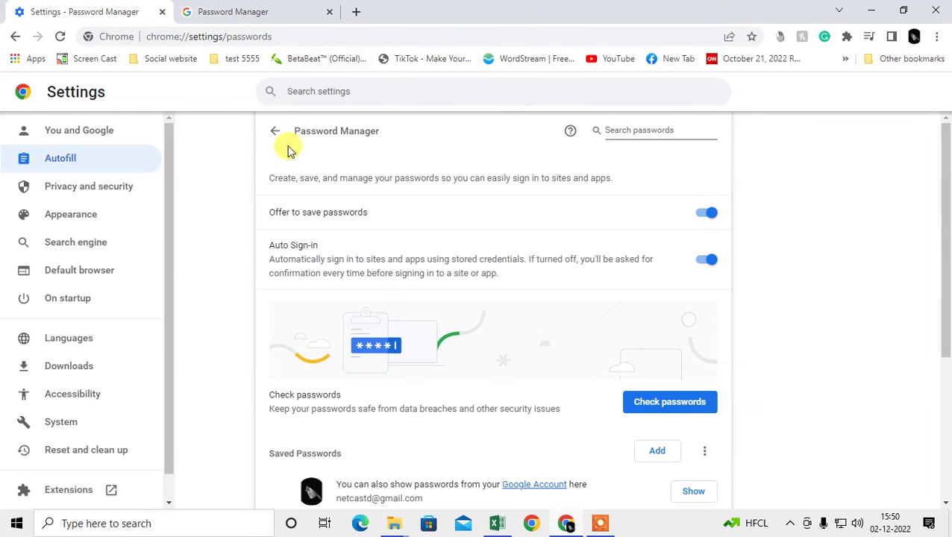
click(277, 132)
Check Payment methods for saved cards, cycle through the open tabs, and minimise Chrome.
click(391, 224)
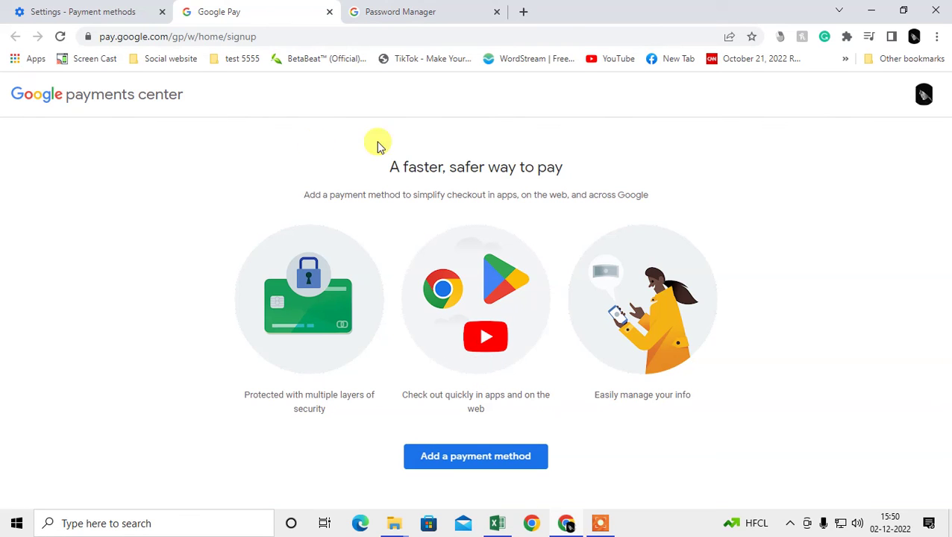
click(12, 6)
click(251, 6)
key(ctrl+Tab)
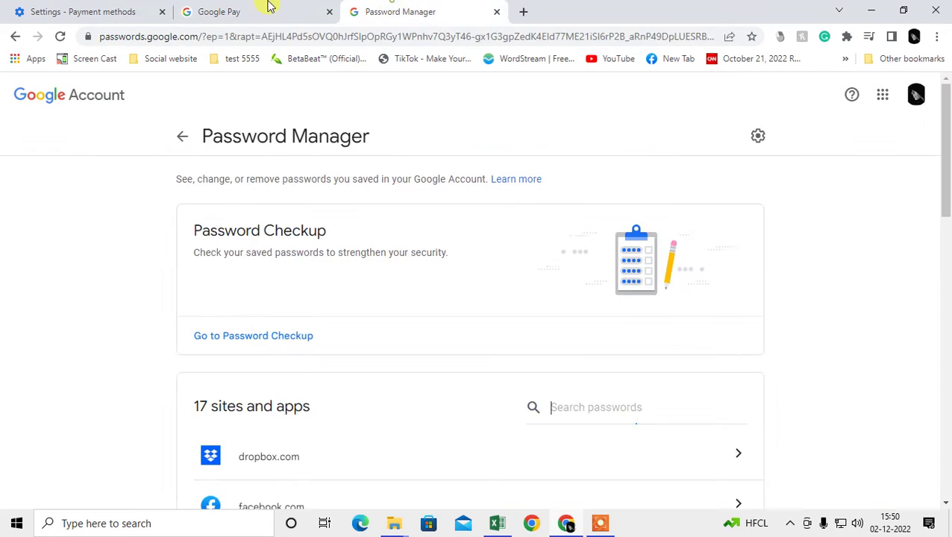
key(ctrl+Tab)
click(869, 10)
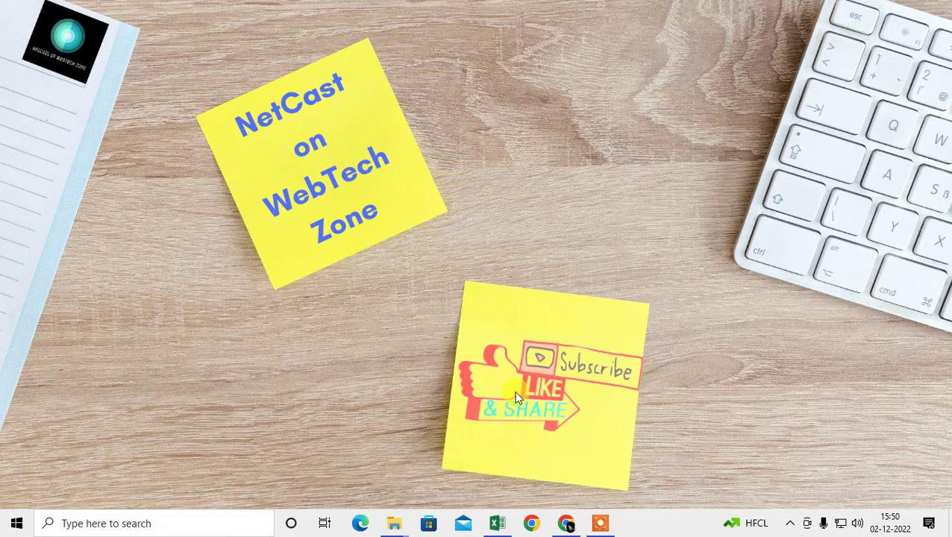